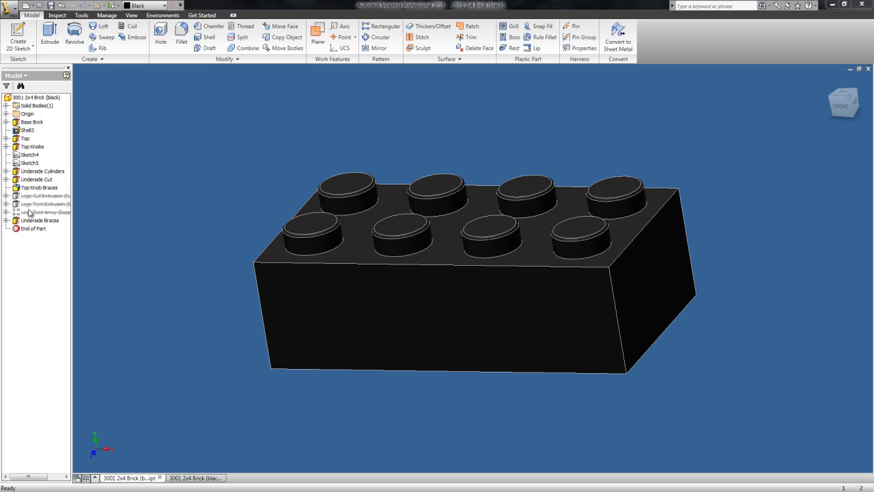
click(29, 163)
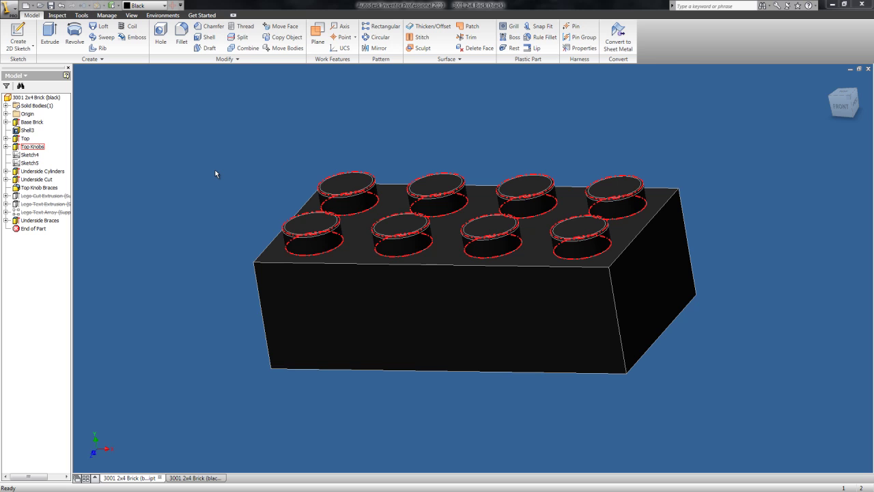
click(32, 147)
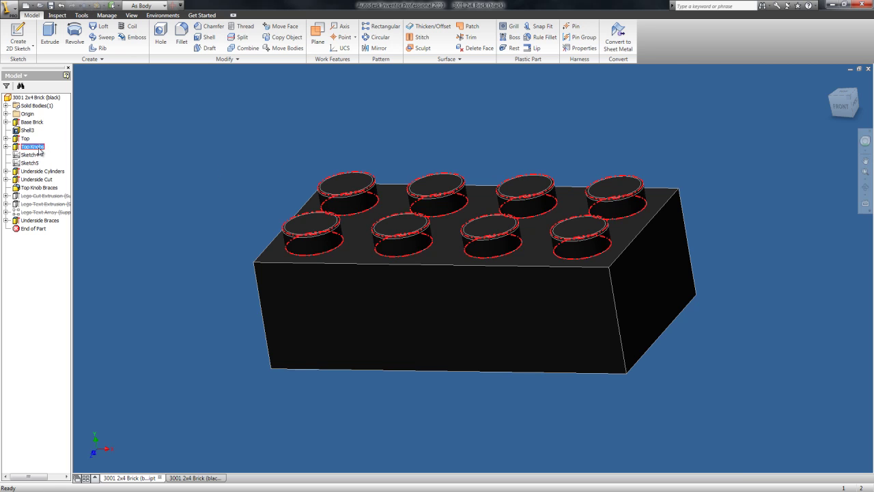
click(39, 148)
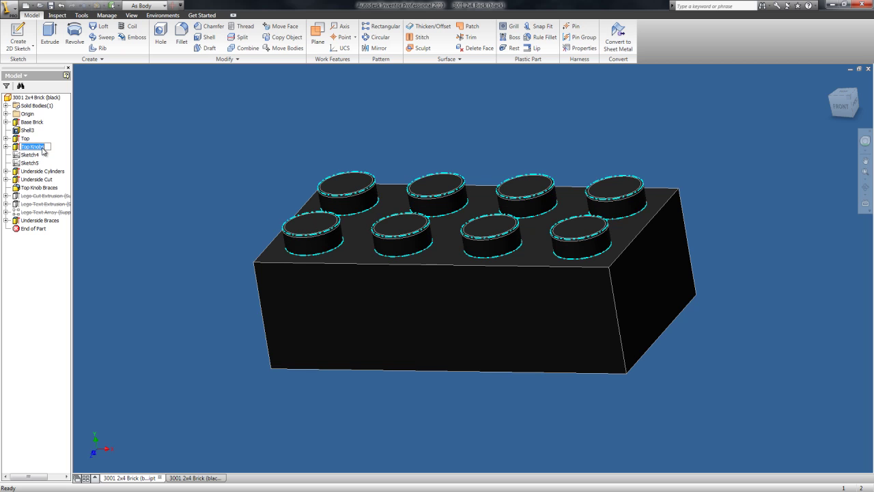
click(121, 231)
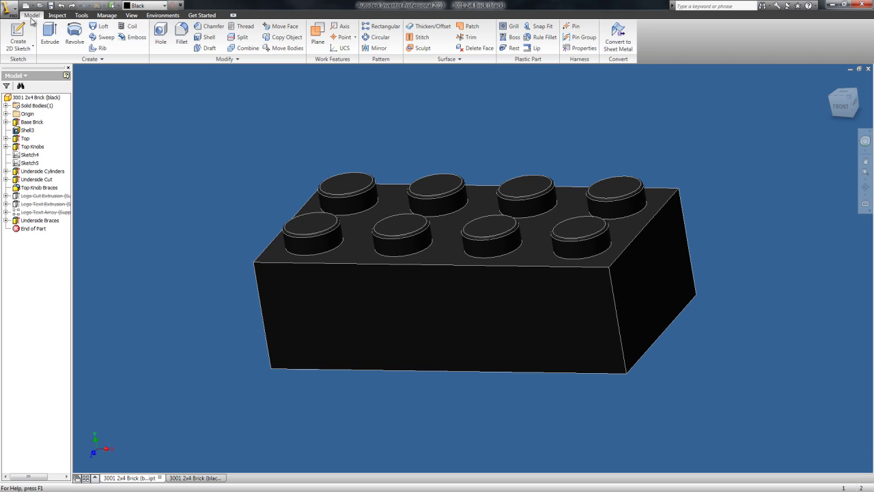
click(12, 9)
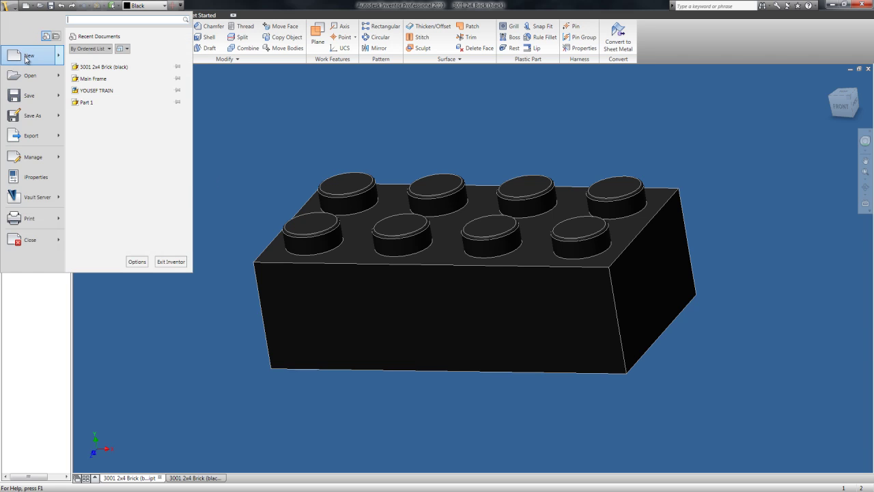
click(28, 57)
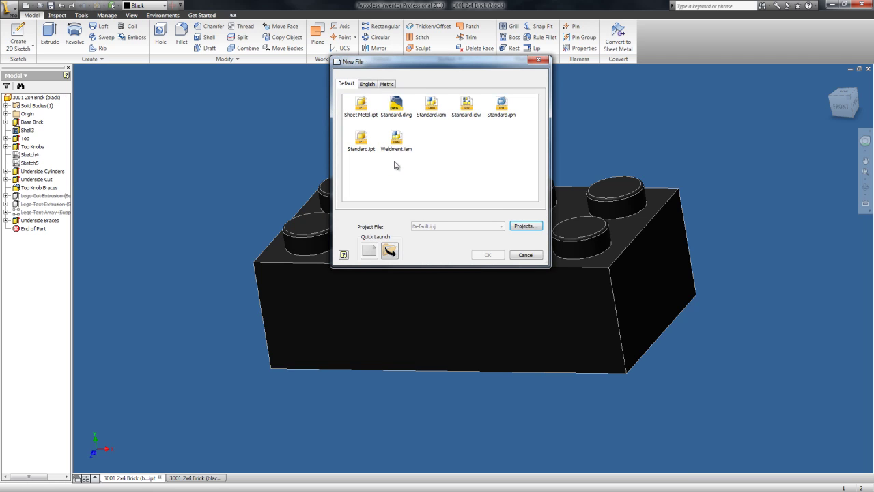
click(362, 142)
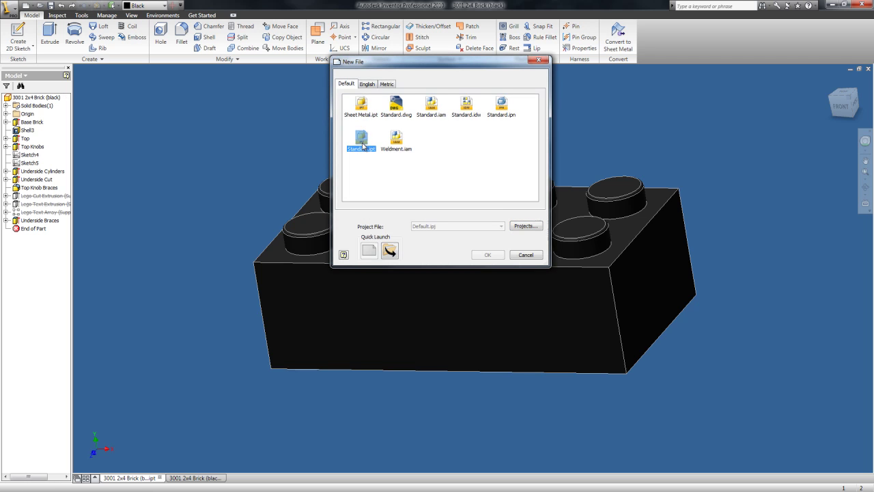
click(396, 108)
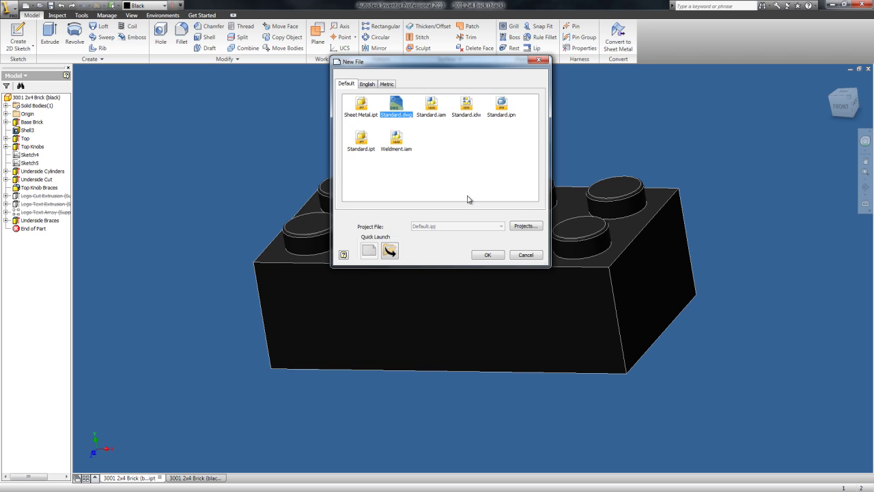
click(525, 255)
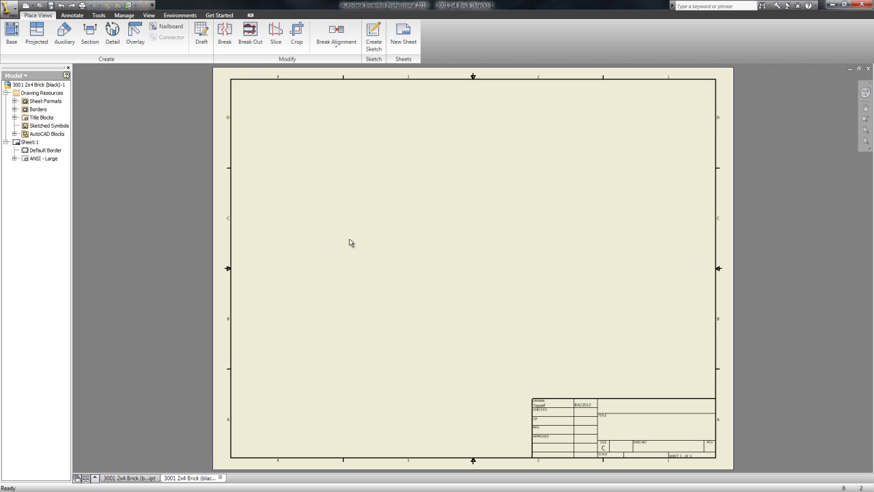
- Examine the name, size, revision and orientation options in the edit settings of Sheet:1 in the brick's drawing file
click(33, 143)
right_click(34, 143)
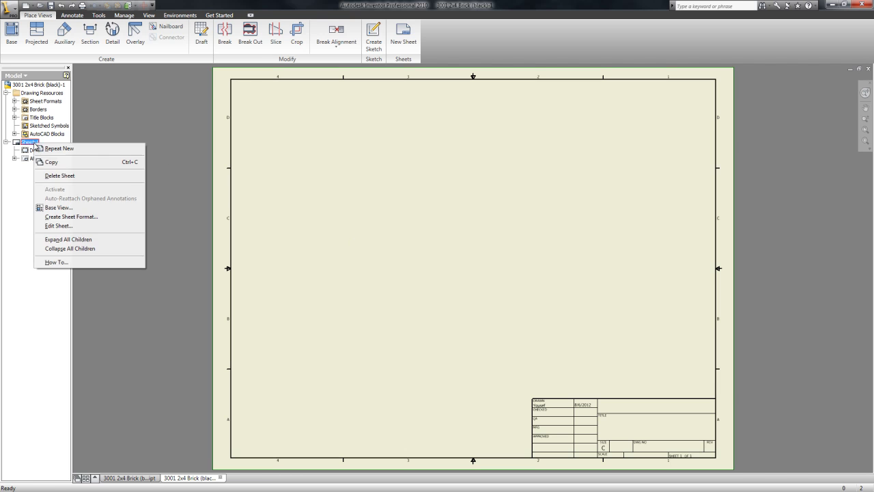
click(61, 226)
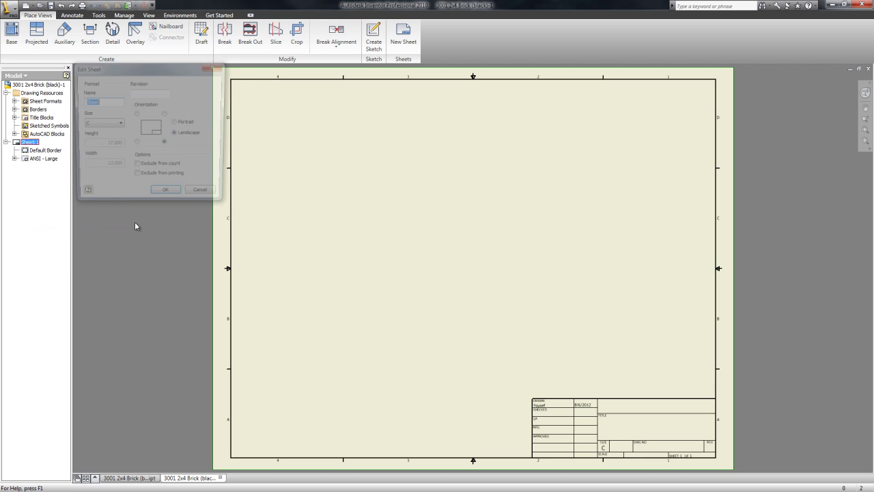
click(119, 124)
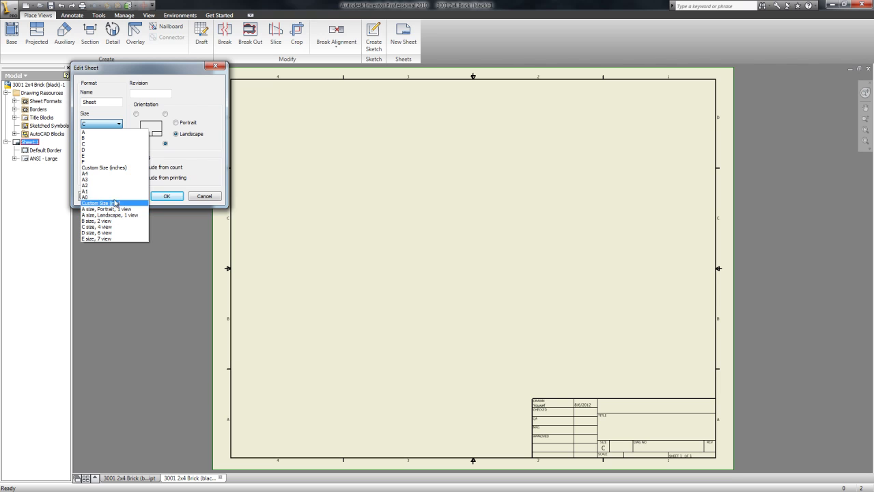
click(109, 169)
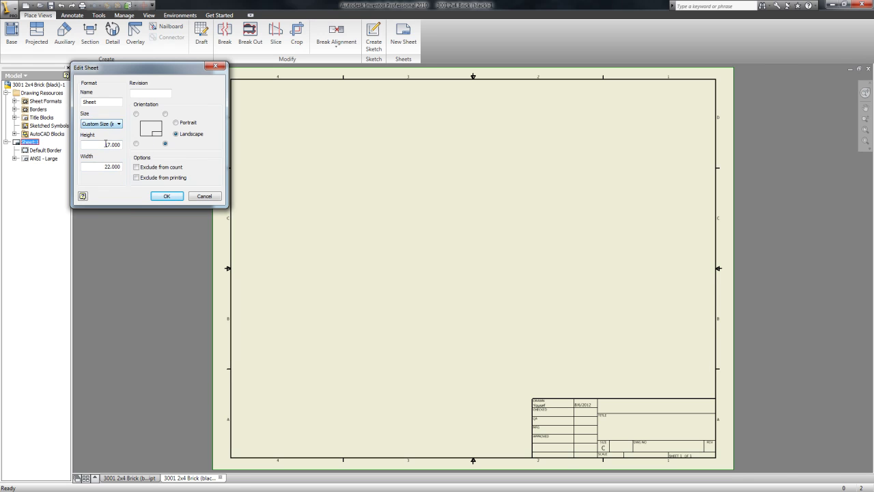
click(109, 125)
click(107, 151)
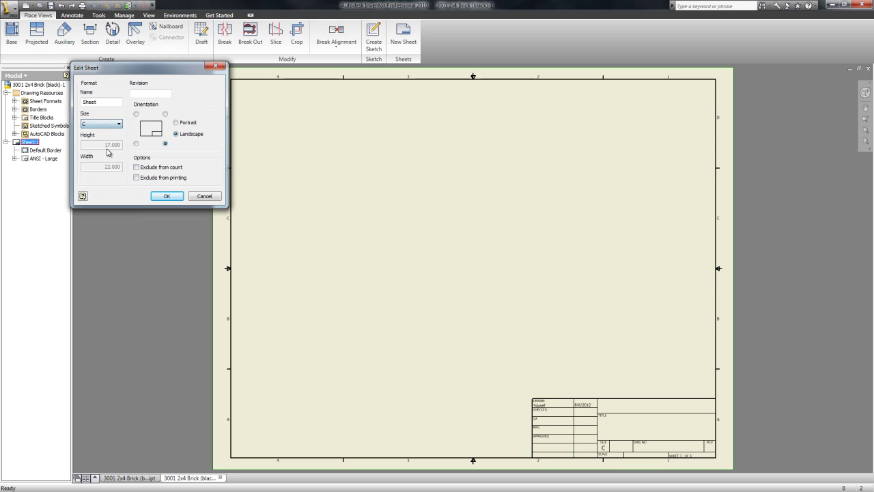
double_click(104, 103)
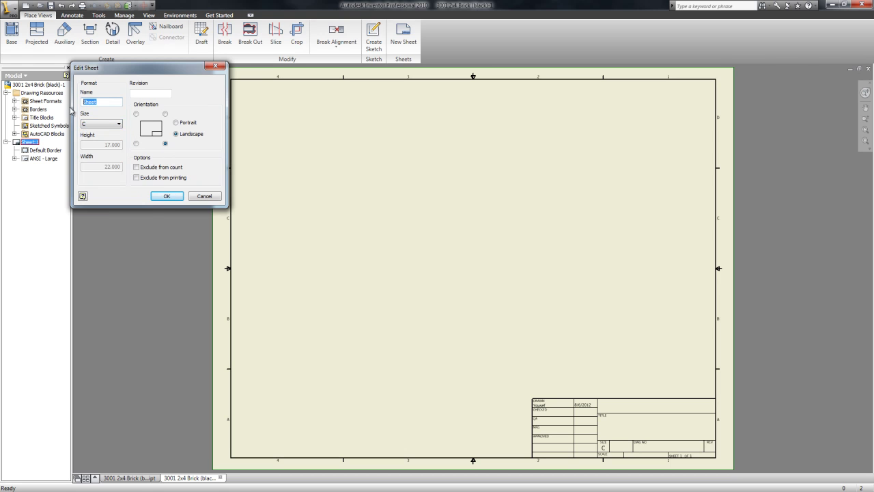
click(146, 90)
click(178, 122)
click(175, 134)
click(217, 197)
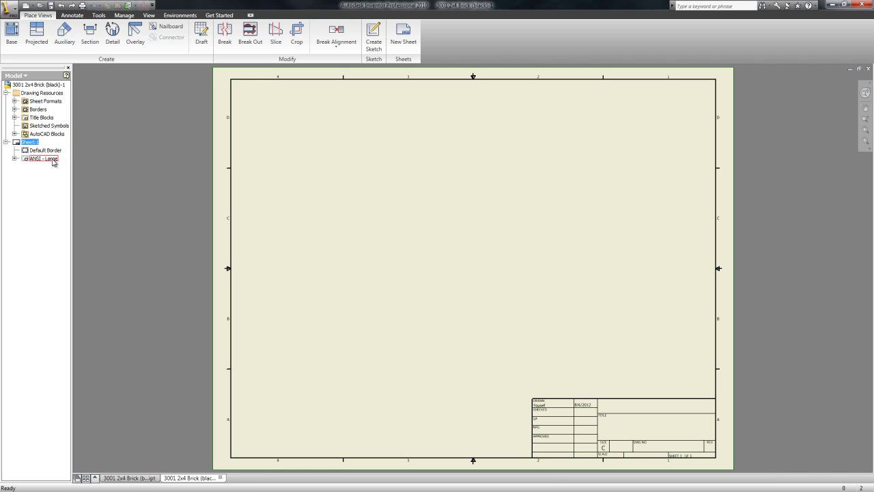
- Look through the sheet formats, borders and title blocks in the drawing resources
click(6, 92)
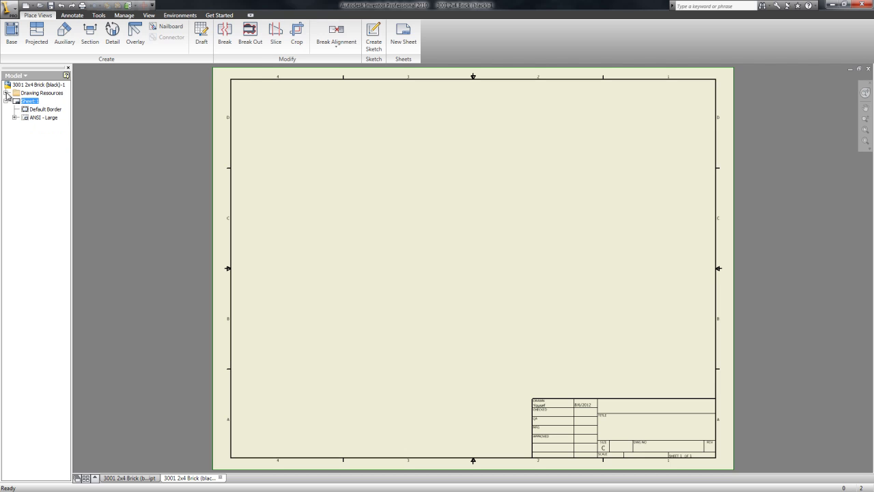
click(6, 93)
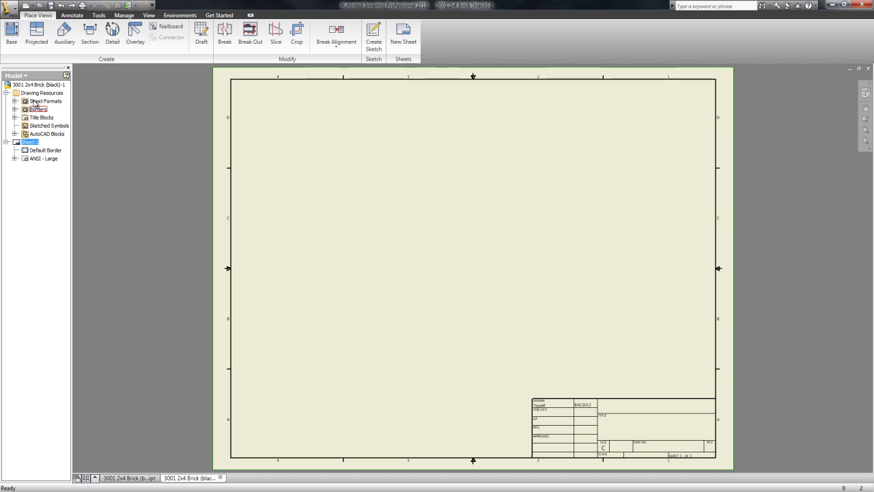
click(14, 101)
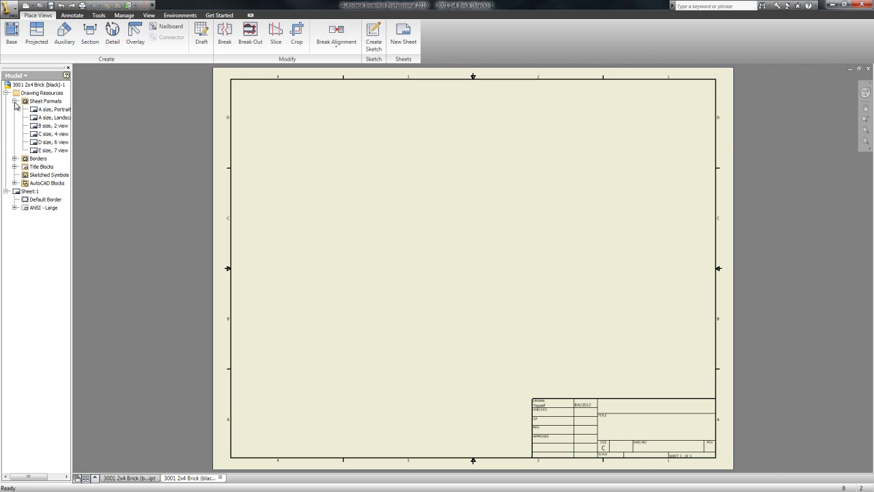
click(15, 102)
click(14, 109)
click(14, 126)
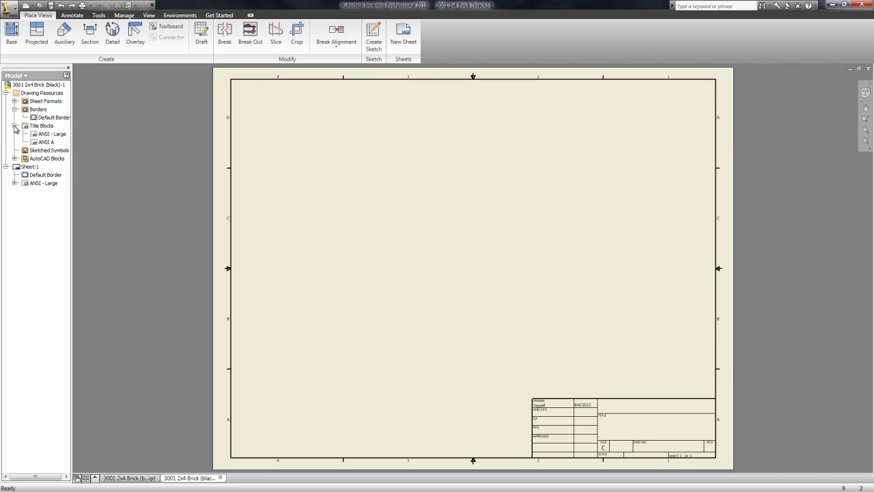
- Replace the ANSI - Large title block on Sheet:1 with the ANSI A title block
click(48, 183)
key(Delete)
click(44, 142)
click(46, 143)
click(46, 143)
click(60, 142)
double_click(38, 143)
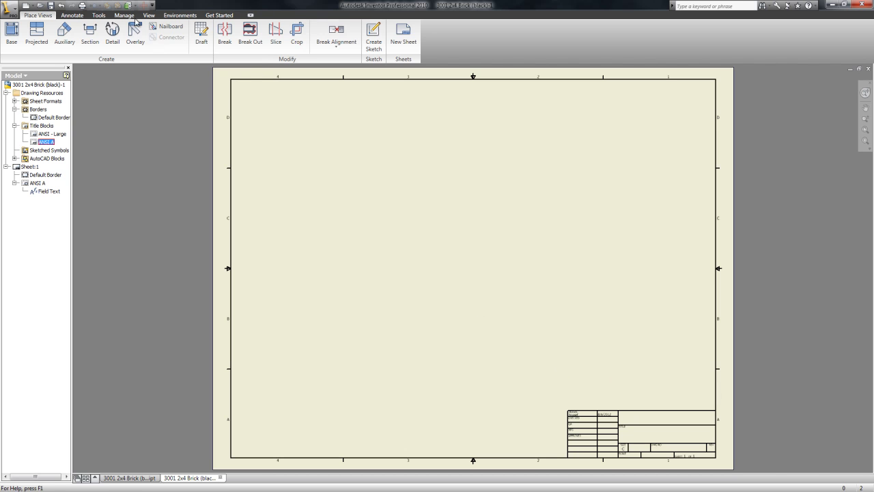
- Define a new title block and sketch a wide rectangle on the sheet as its outline
click(129, 16)
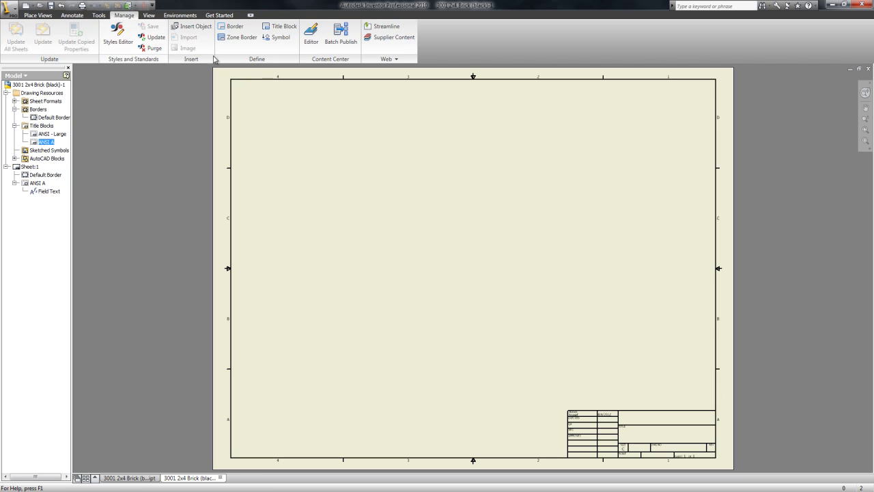
click(276, 26)
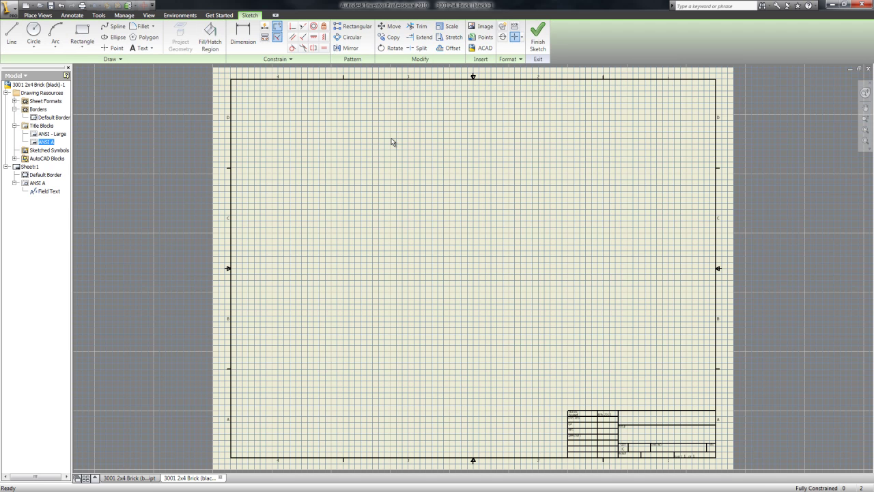
click(485, 249)
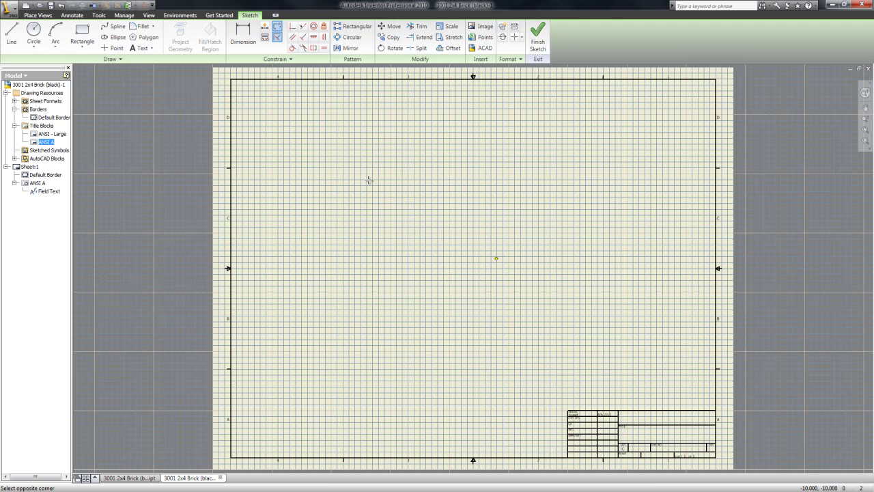
click(326, 187)
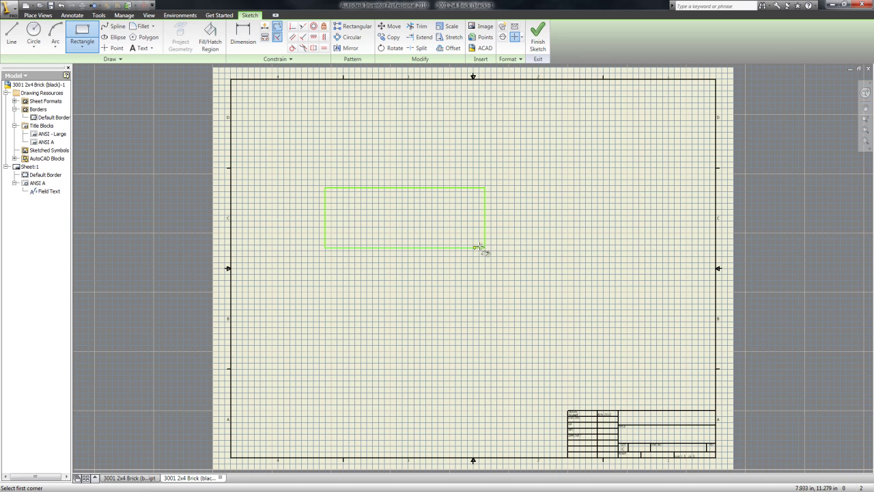
- Divide the rectangle with a horizontal line across its middle and two near-vertical lines, about 1.27 in long, in the right part of its lower half
key(l)
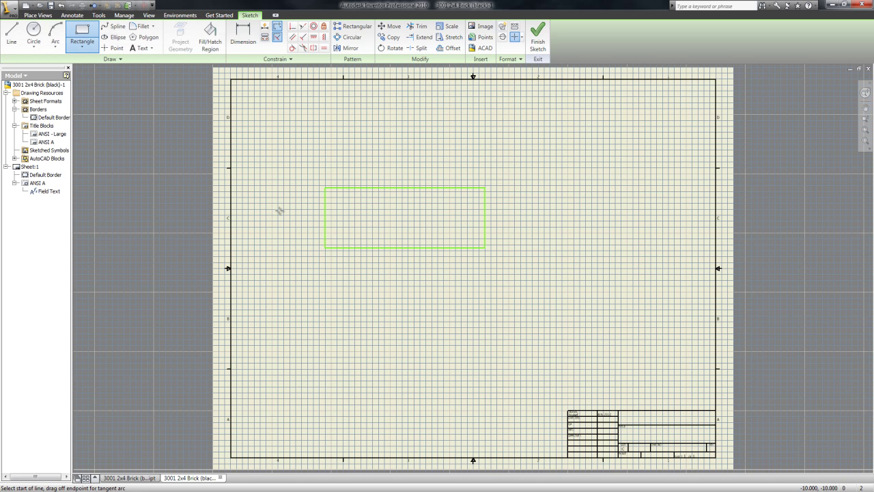
click(326, 218)
double_click(485, 218)
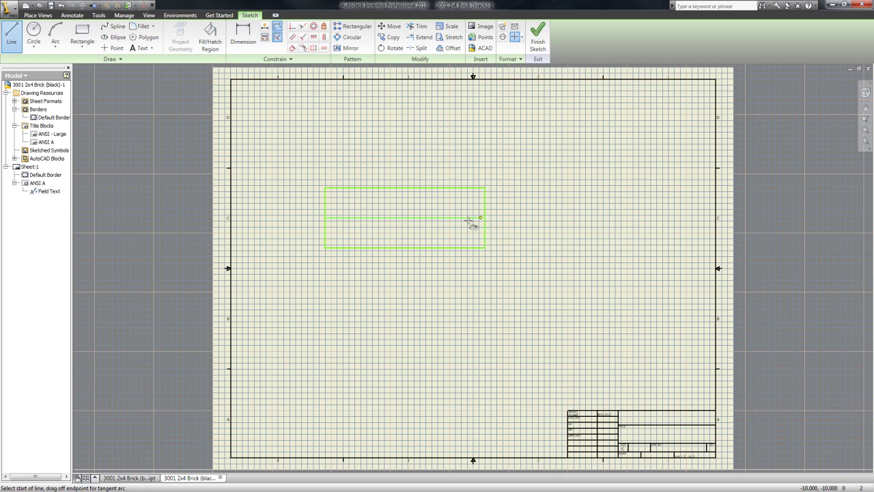
click(428, 218)
click(427, 246)
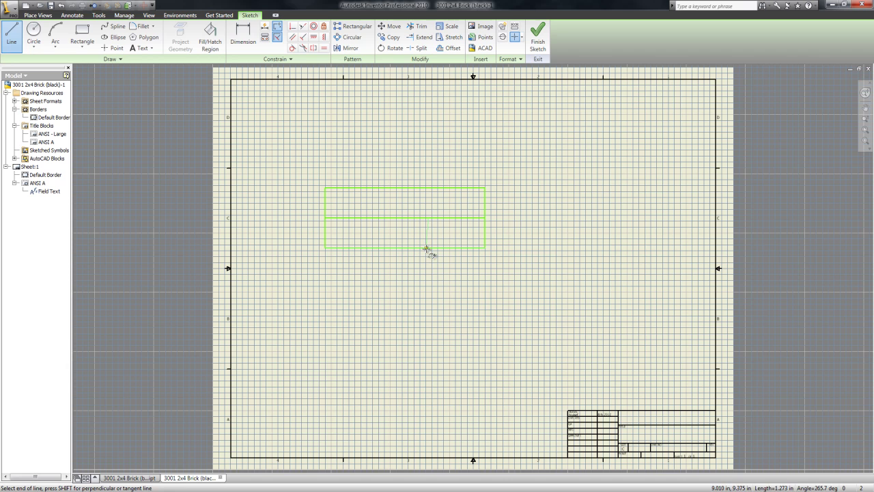
key(Escape)
key(l)
click(454, 218)
click(455, 246)
key(Escape)
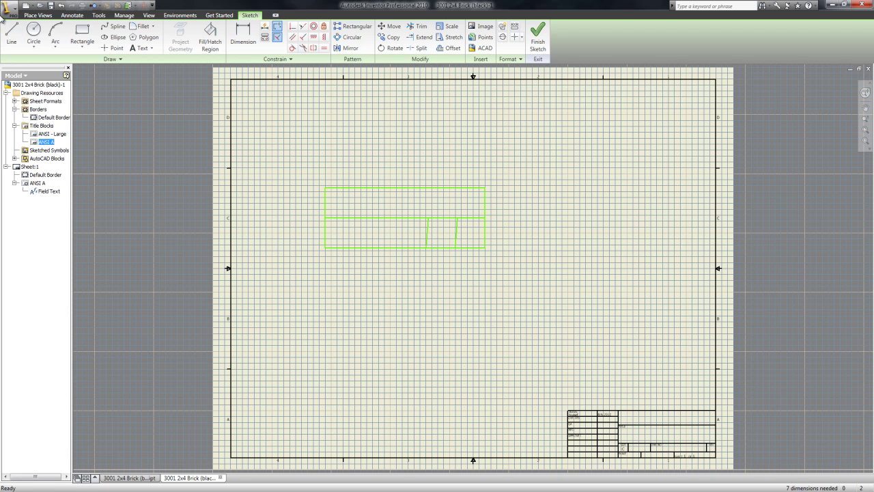
- Sketch a small rectangle inside the large lower-left cell of the title block
click(82, 37)
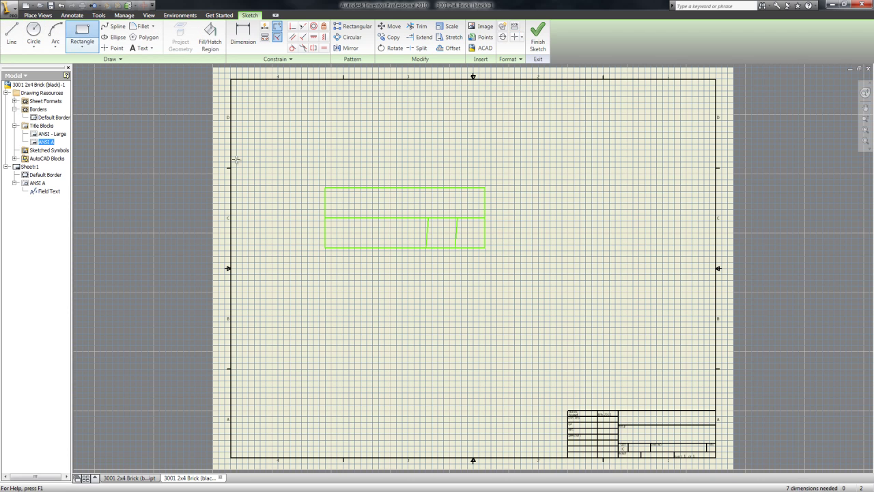
click(360, 228)
click(398, 238)
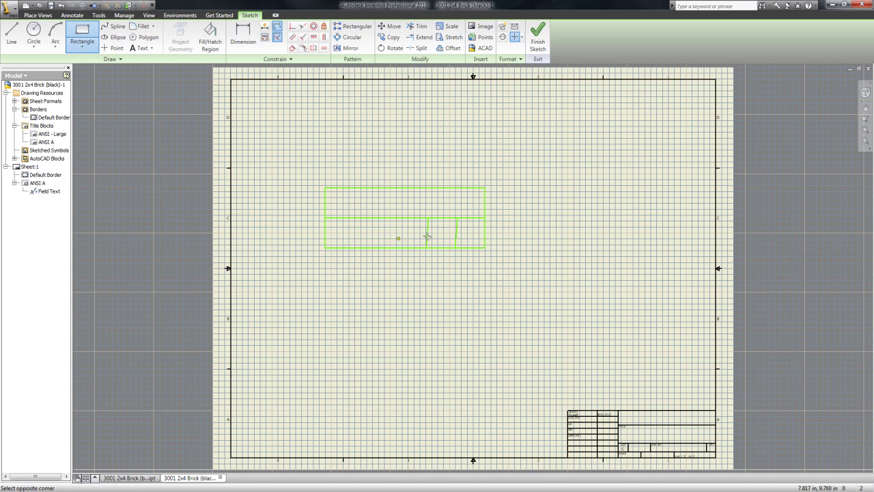
key(Escape)
- Finish the sketch and save the title block definition under the name gfjdklgjfkdslg
click(538, 41)
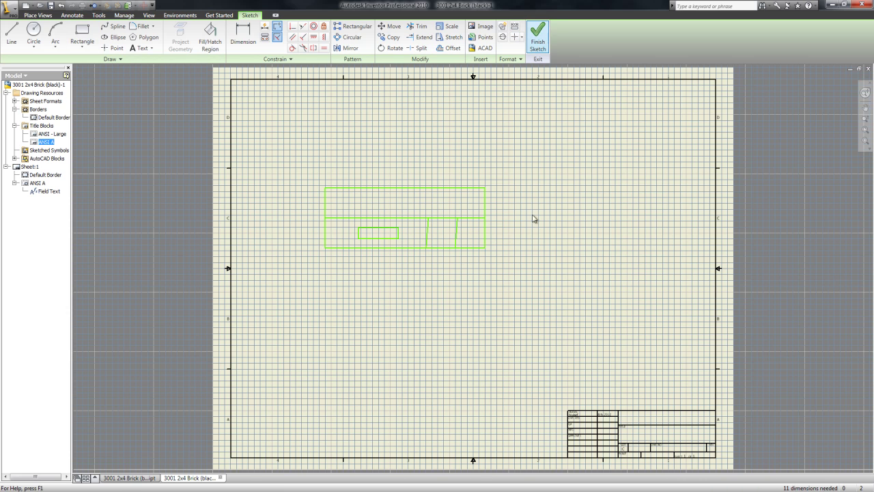
text(gfdkjgfhdslg)
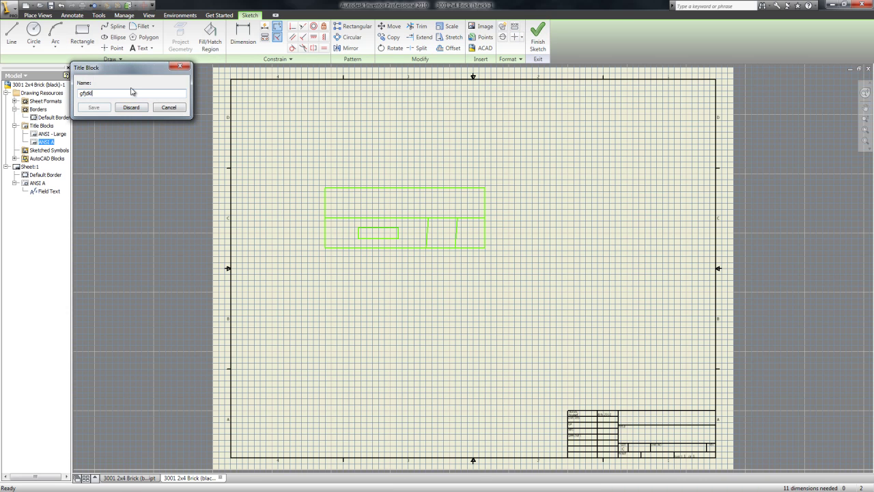
click(95, 108)
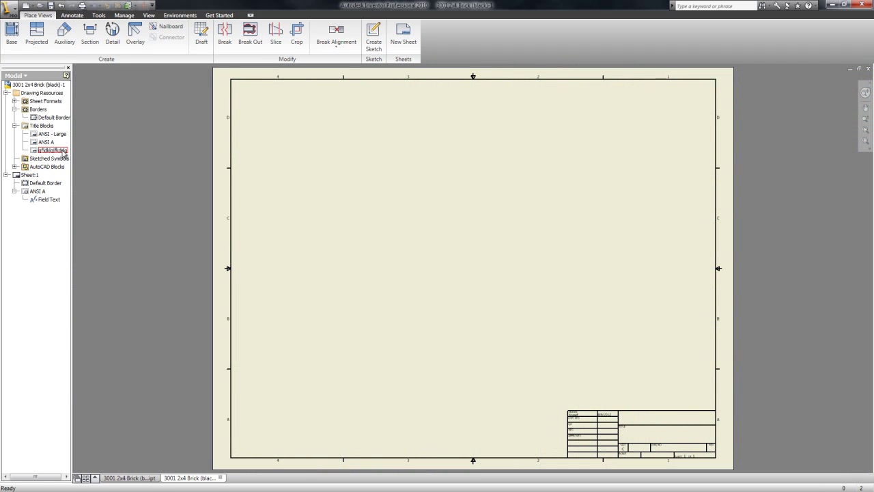
- Replace the ANSI A title block on Sheet:1 with the custom gfjdklgjfkdslg title block
click(38, 191)
key(Delete)
drag(51, 150, 27, 178)
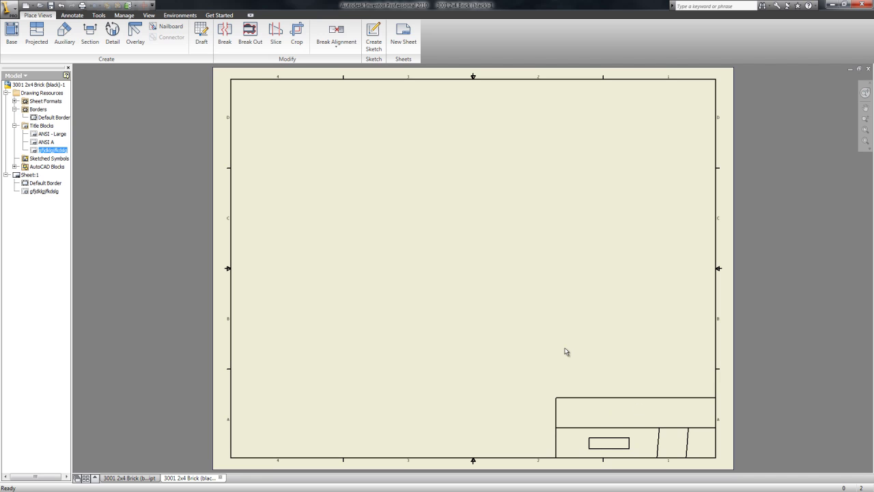
- Open the gfjdklgjfkdslg title block definition for editing, look over its sketch, and close it without saving edits
right_click(54, 150)
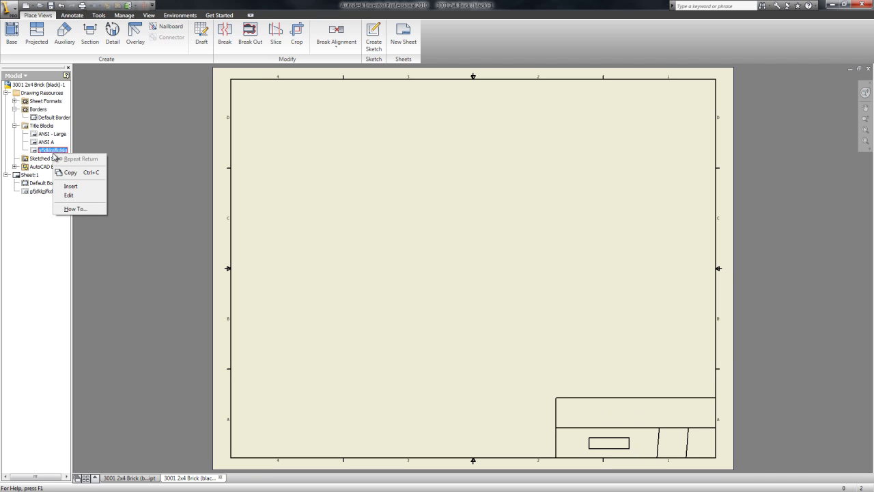
click(68, 194)
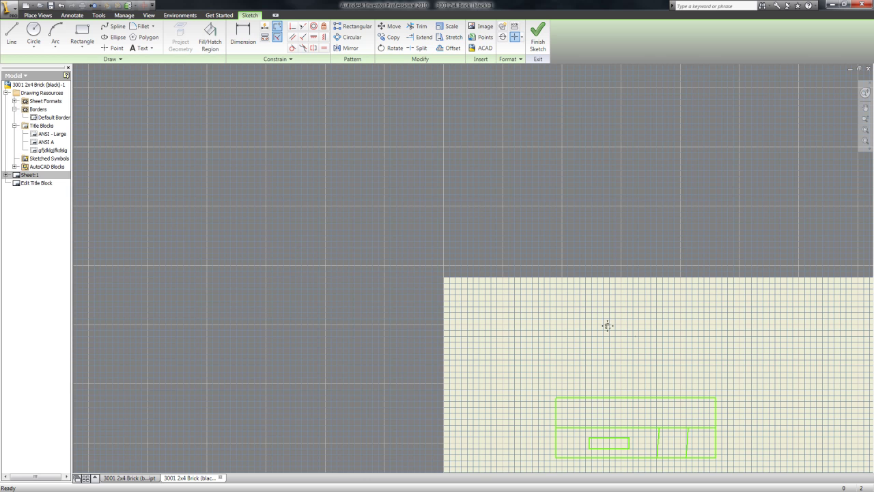
middle_drag(631, 334, 439, 207)
middle_drag(551, 245, 499, 206)
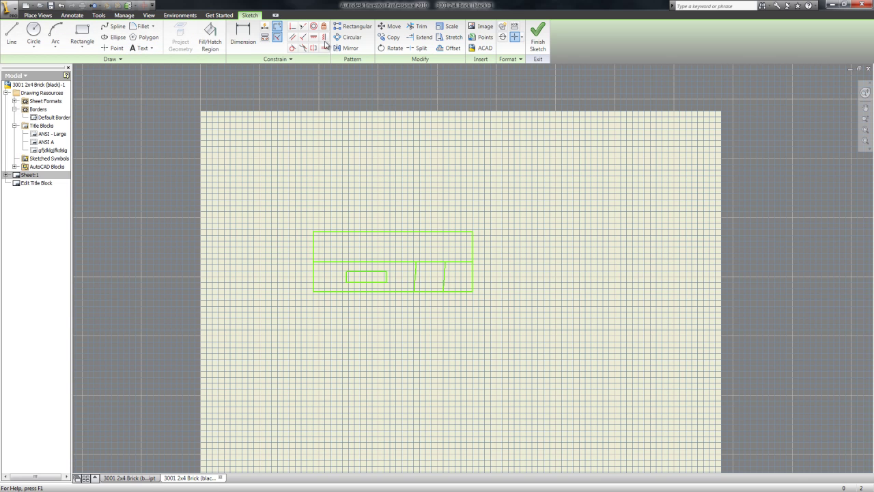
click(536, 36)
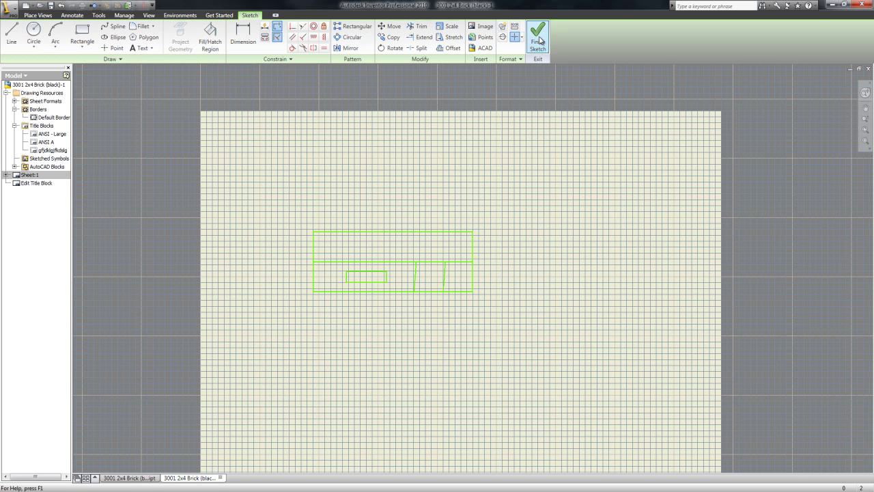
click(421, 262)
- Delete the custom title block from Sheet:1 and insert the ANSI A title block in its place
click(60, 151)
double_click(46, 142)
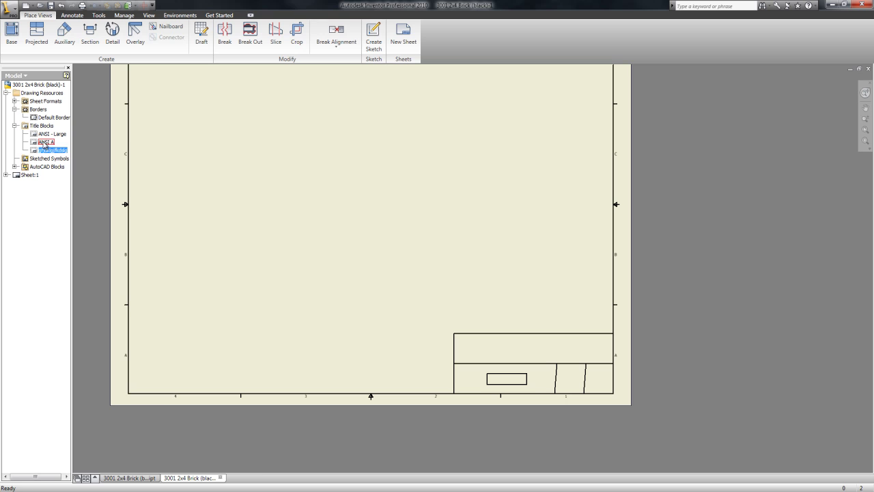
click(520, 271)
click(52, 151)
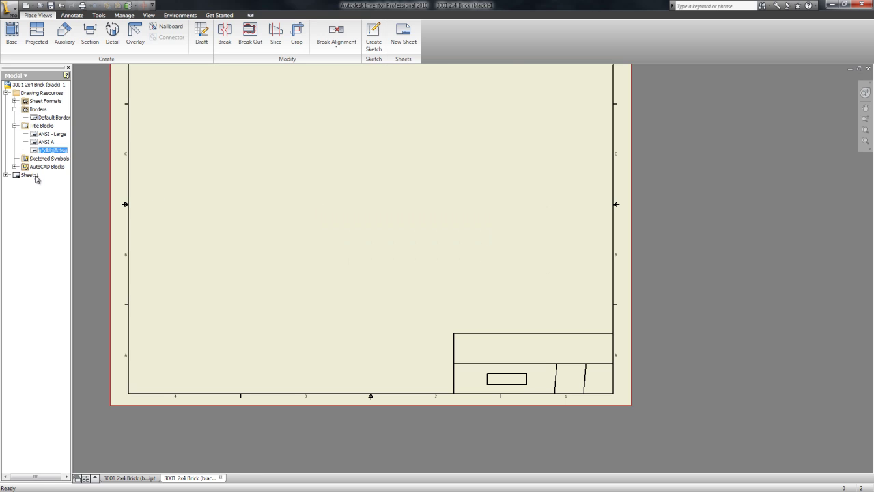
click(6, 175)
click(37, 194)
key(Delete)
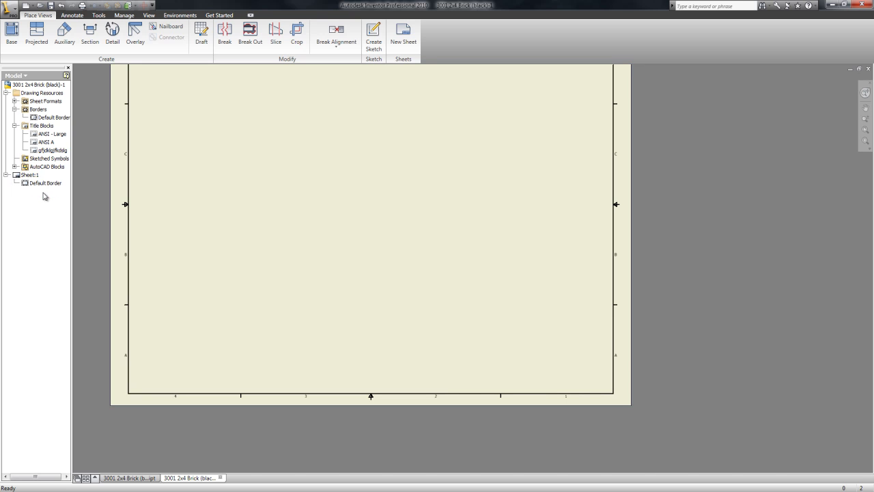
click(49, 151)
click(46, 142)
double_click(47, 143)
double_click(48, 144)
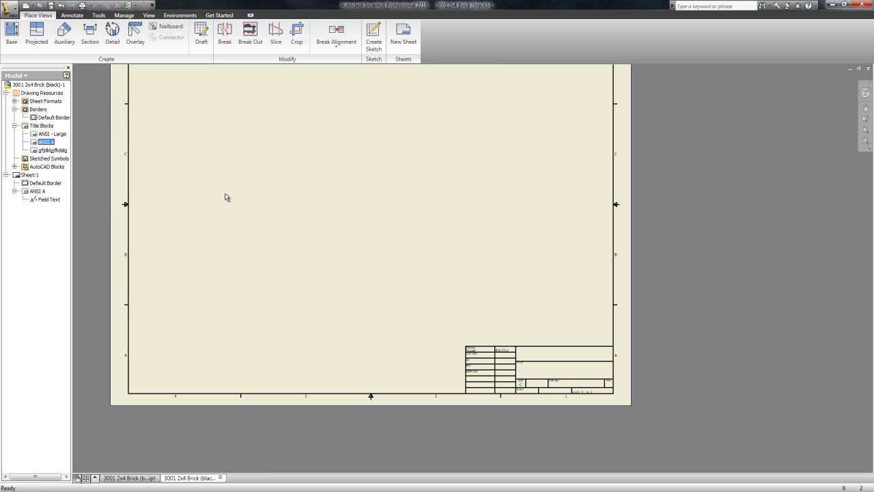
middle_drag(241, 209, 279, 267)
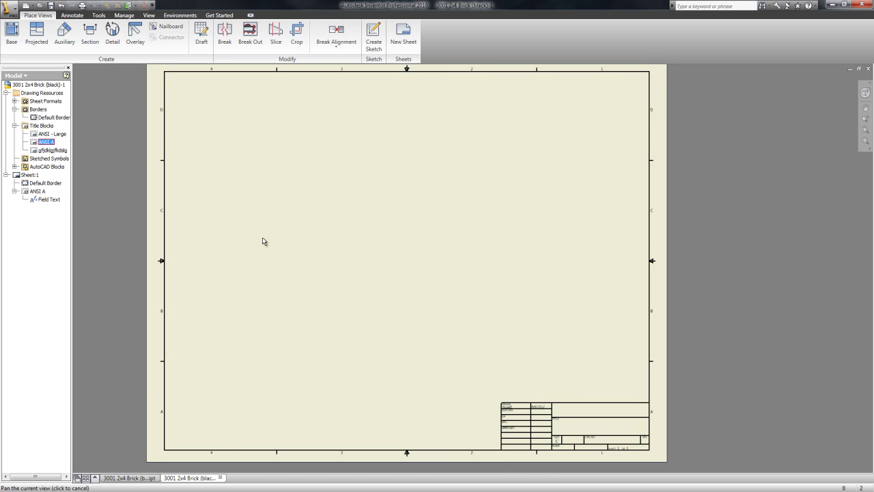
- Start a new border definition and sketch a large rectangle inside the existing sheet border, clear of the title block
click(48, 186)
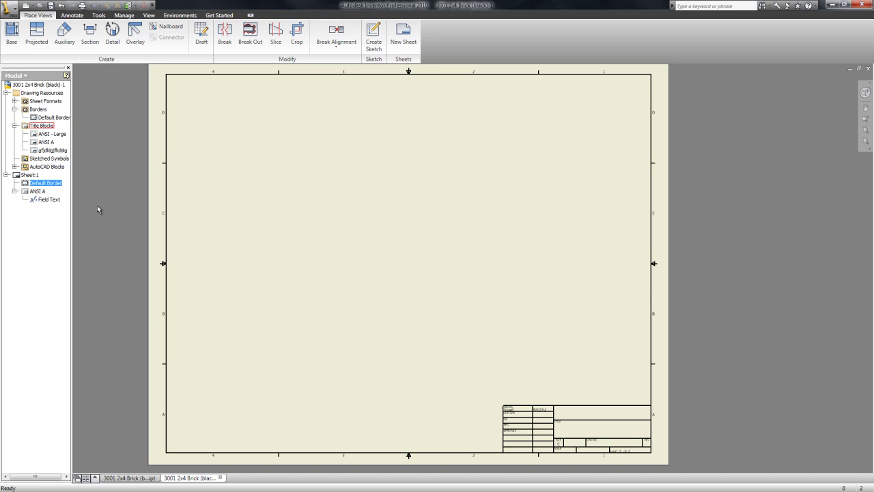
click(57, 191)
click(123, 16)
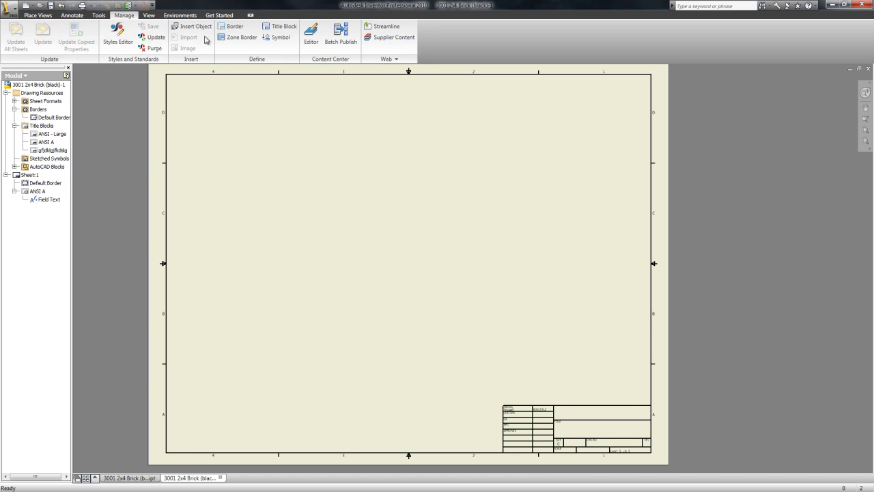
click(233, 37)
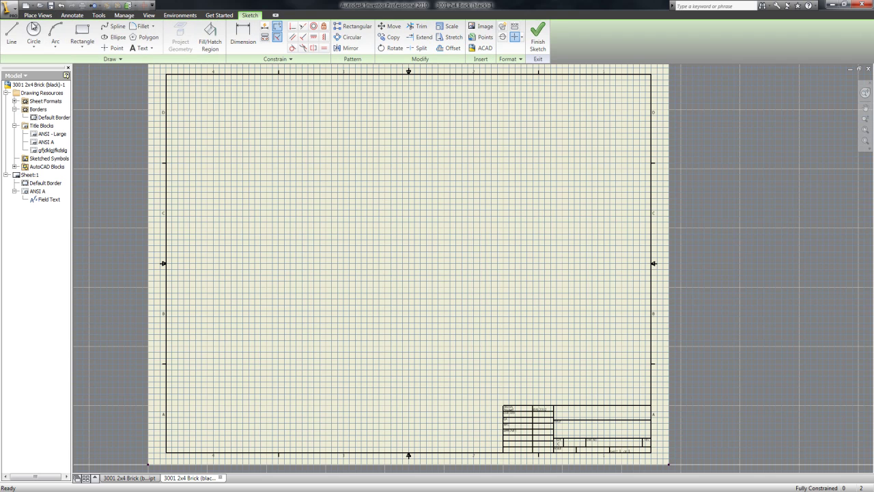
click(81, 40)
click(211, 92)
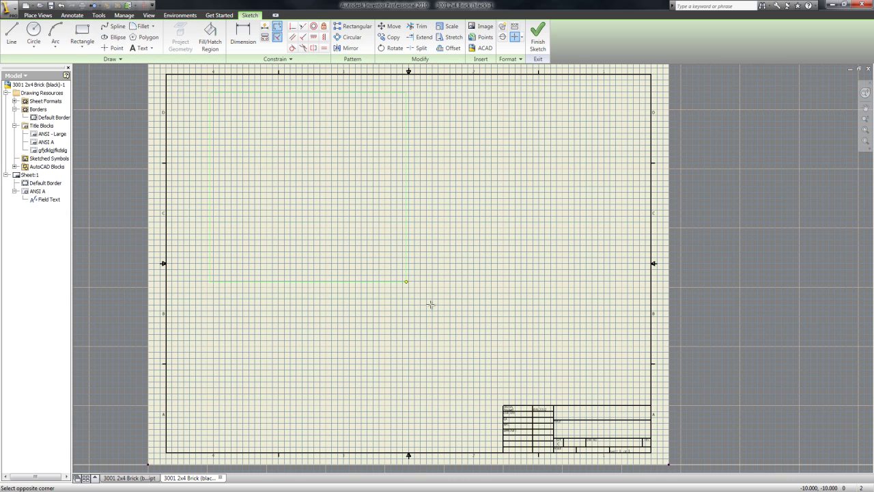
click(560, 349)
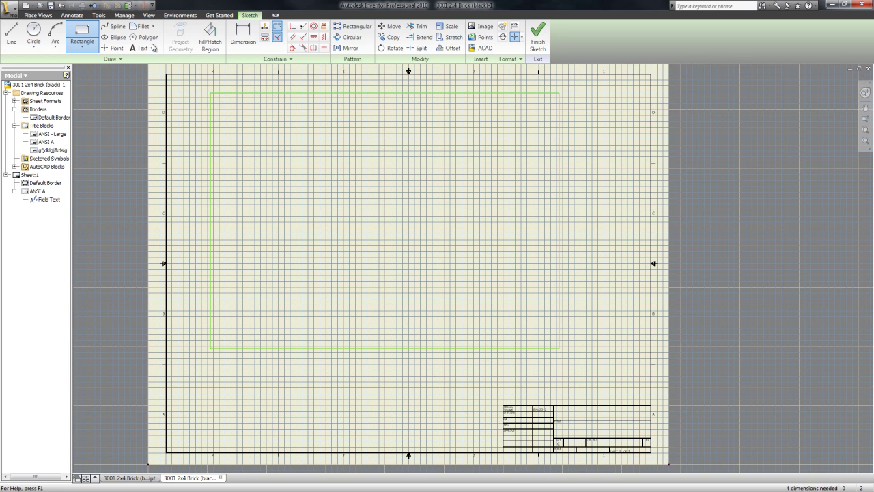
key(Escape)
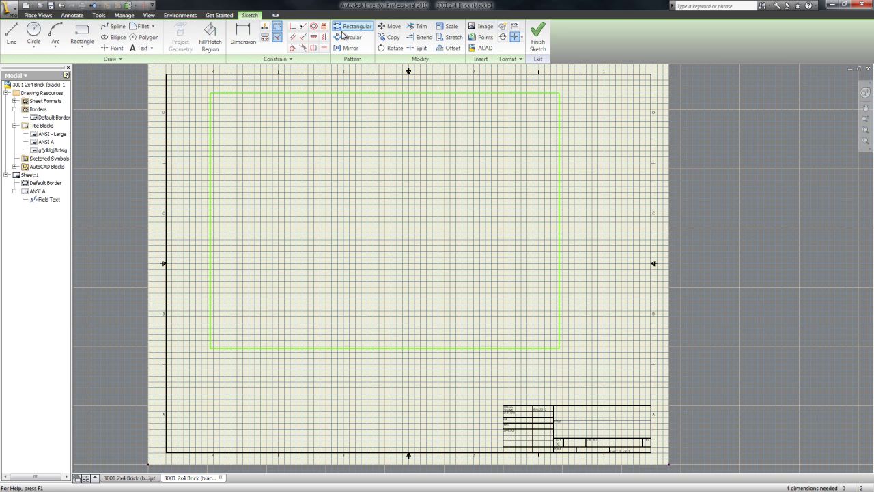
- Offset the rectangle inward to make a double frame and save the border definition as gkflsdjgklfjdslgf
click(452, 48)
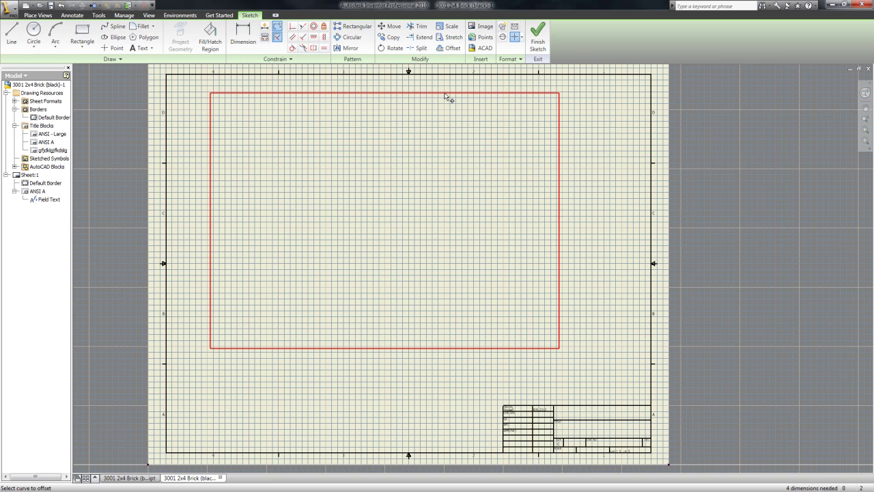
click(447, 93)
click(442, 107)
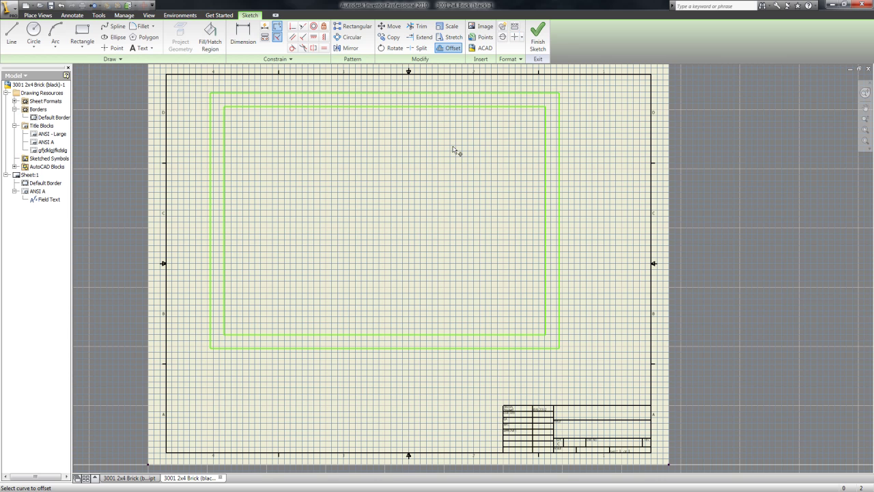
click(537, 36)
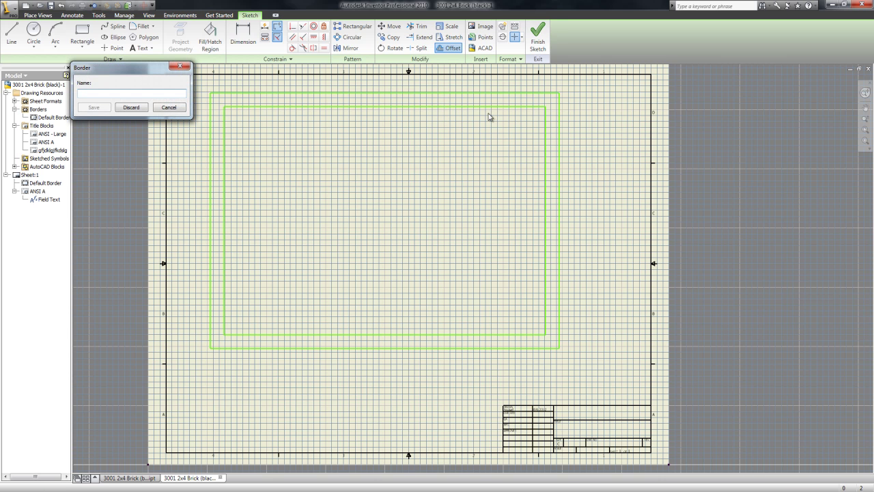
text(gkfsdjgklfjdslgf)
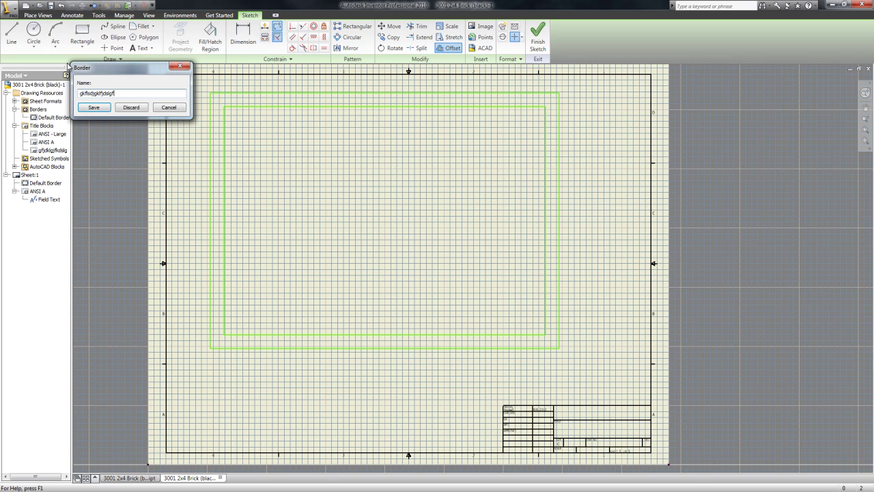
click(94, 107)
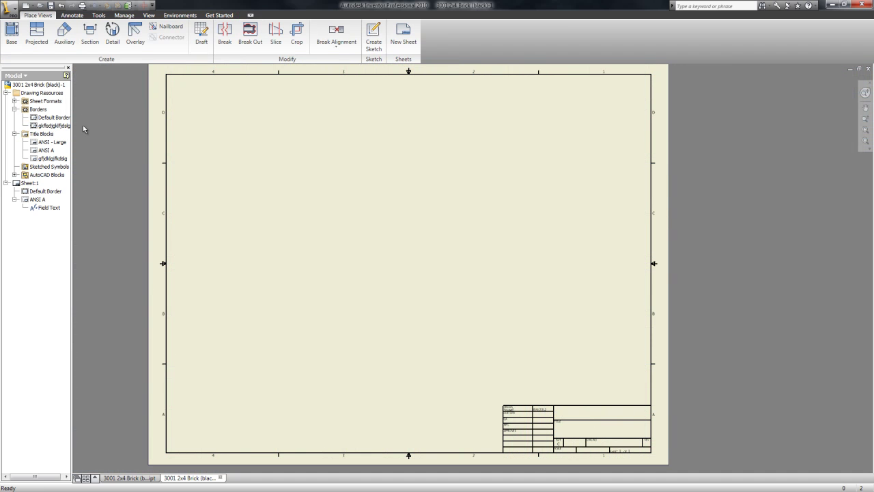
- Replace the default border and ANSI A title block on Sheet:1 with the custom gkflsdjgklfjdslgf border and gfjdklgjfkdslg title block
click(43, 192)
key(Delete)
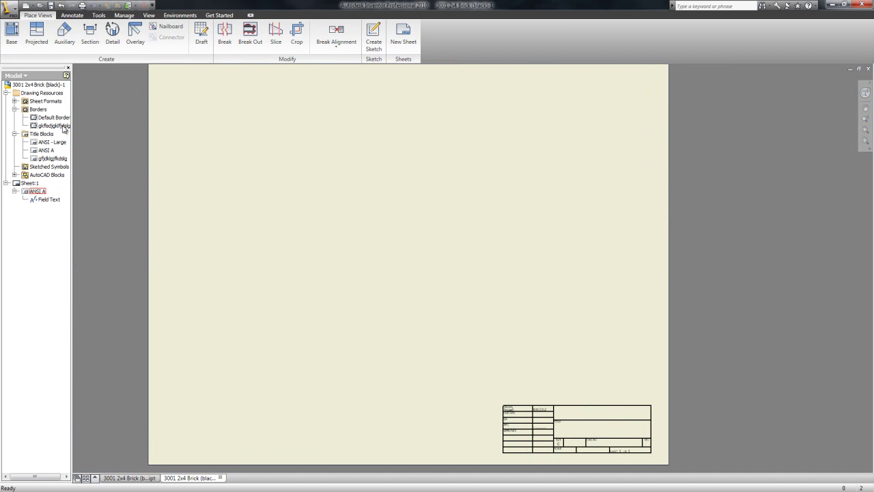
double_click(62, 126)
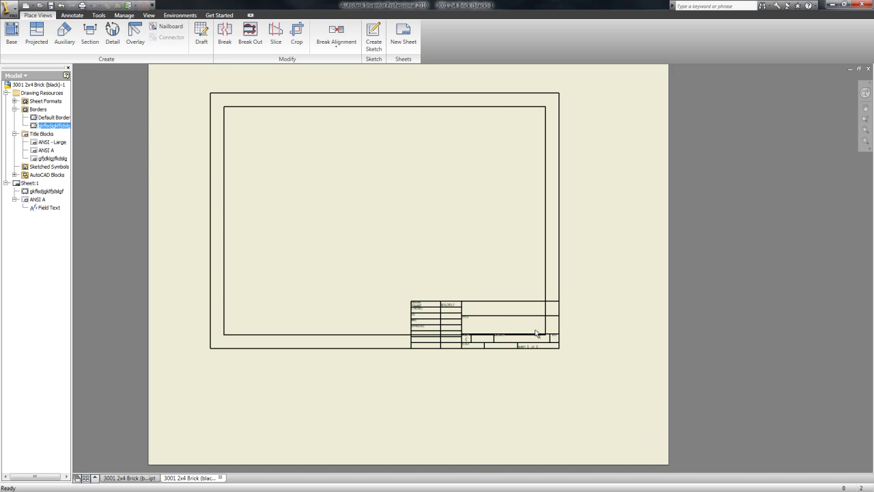
click(38, 200)
key(Delete)
double_click(49, 158)
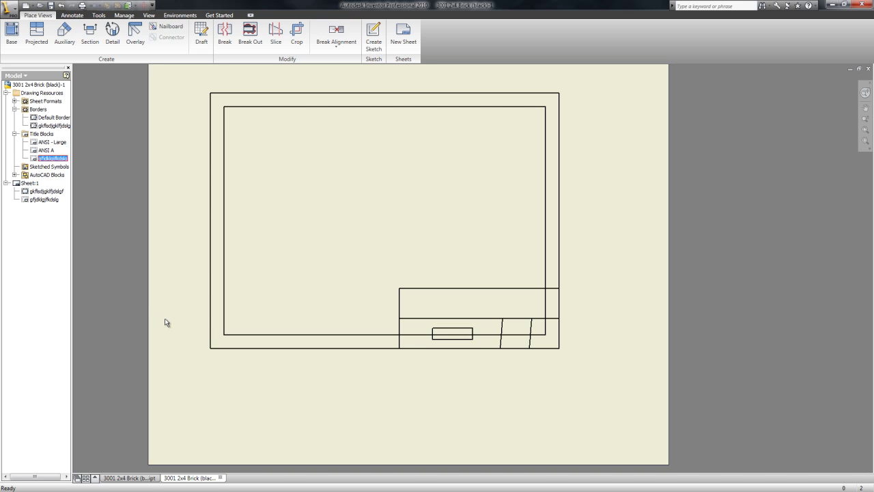
- Delete the custom title block and border from Sheet:1, along with both of their definitions in the drawing resources
click(45, 200)
key(Delete)
click(45, 192)
key(Delete)
click(49, 158)
key(Delete)
click(49, 126)
key(Delete)
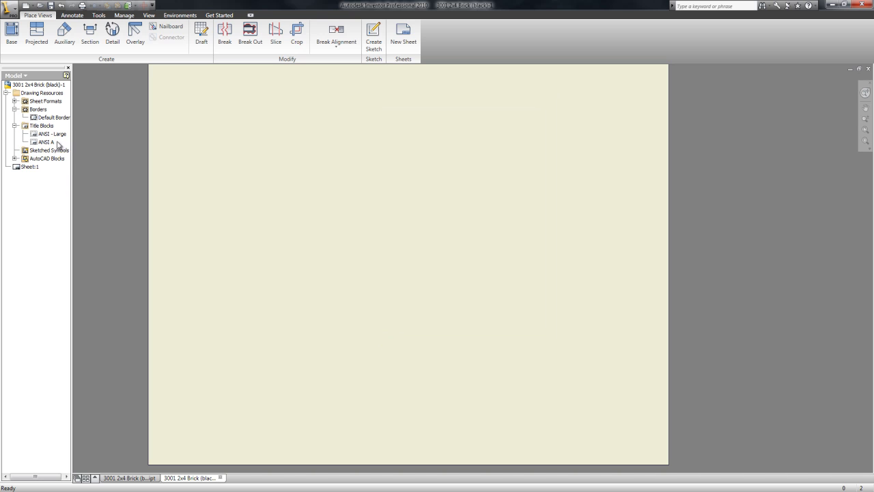
- Insert the ANSI A title block and the Default Border on the empty Sheet:1
click(15, 110)
click(14, 117)
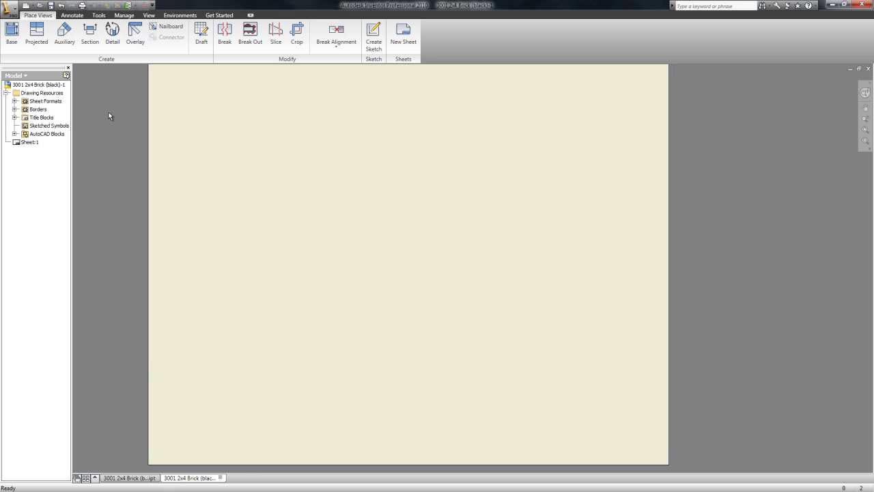
click(14, 117)
double_click(45, 132)
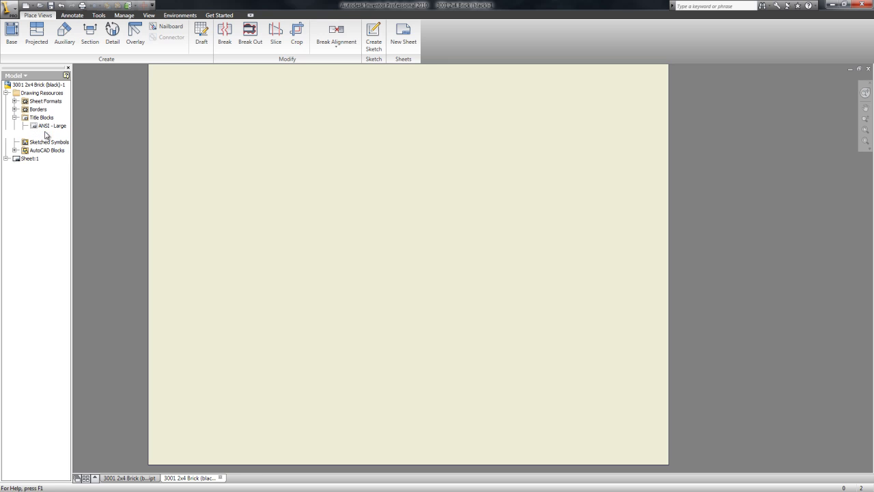
click(14, 109)
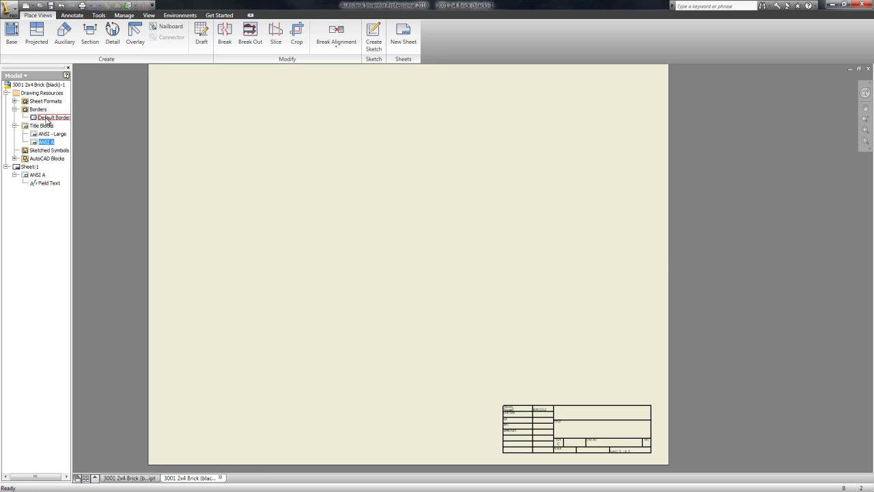
double_click(48, 120)
- Open the definition of the ANSI A title block on Sheet:1, examine its fields and dimensions, and close it without saving edits
right_click(36, 184)
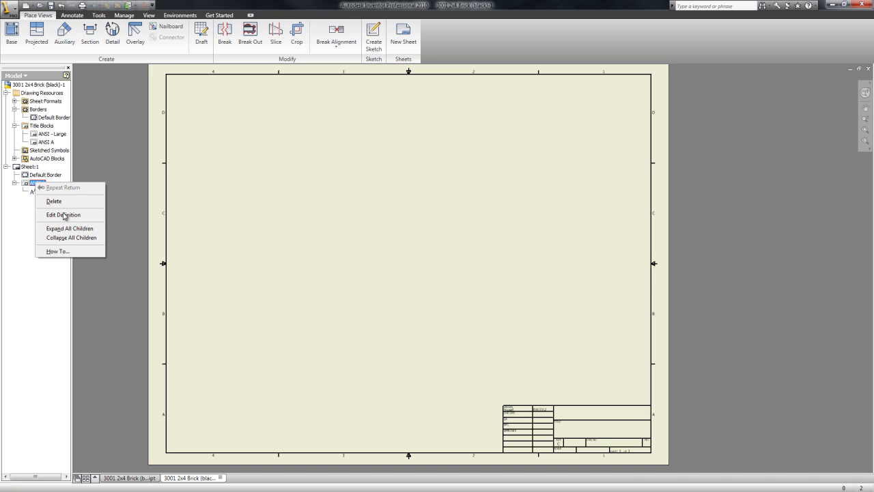
click(47, 176)
right_click(47, 177)
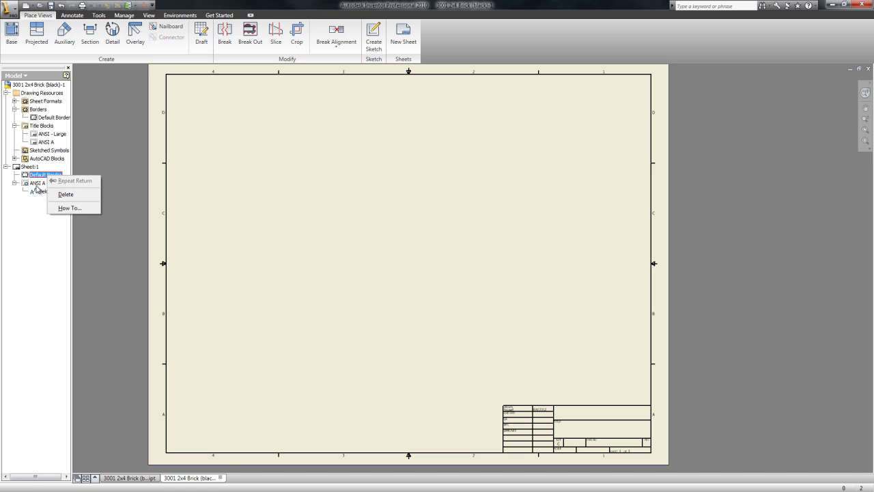
click(37, 183)
right_click(38, 183)
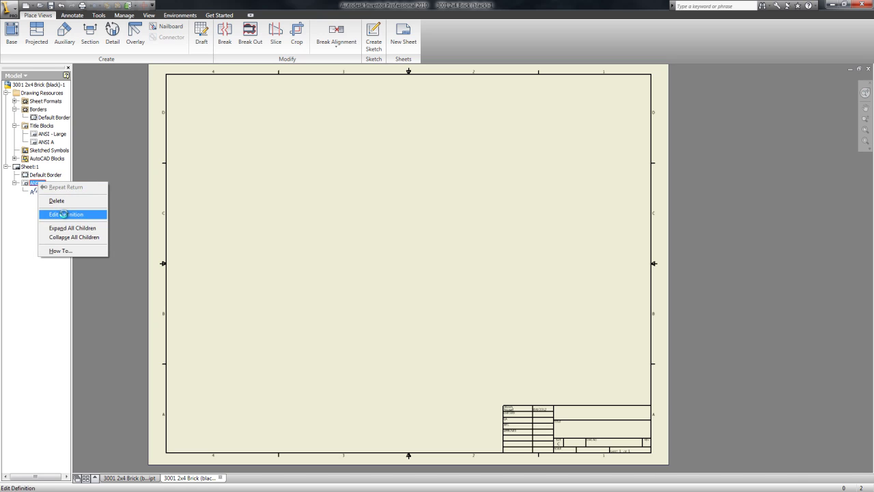
click(63, 215)
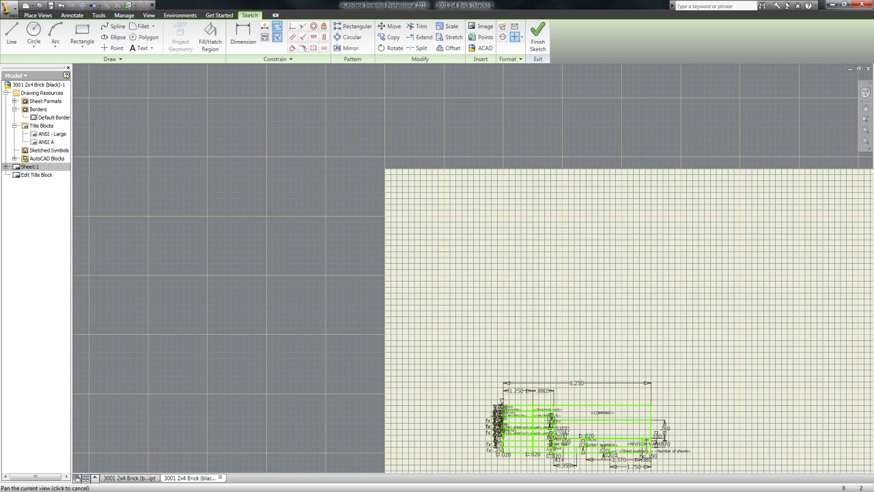
scroll(519, 397, up, 5)
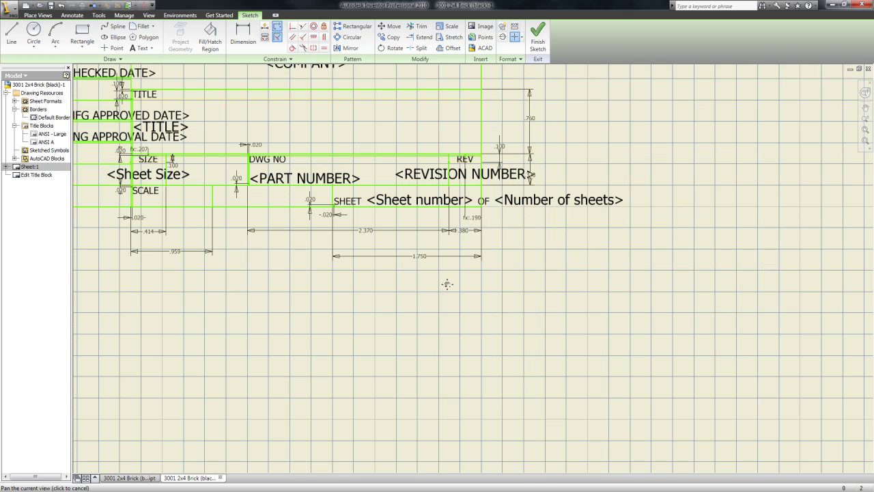
scroll(445, 282, down, 2)
click(451, 266)
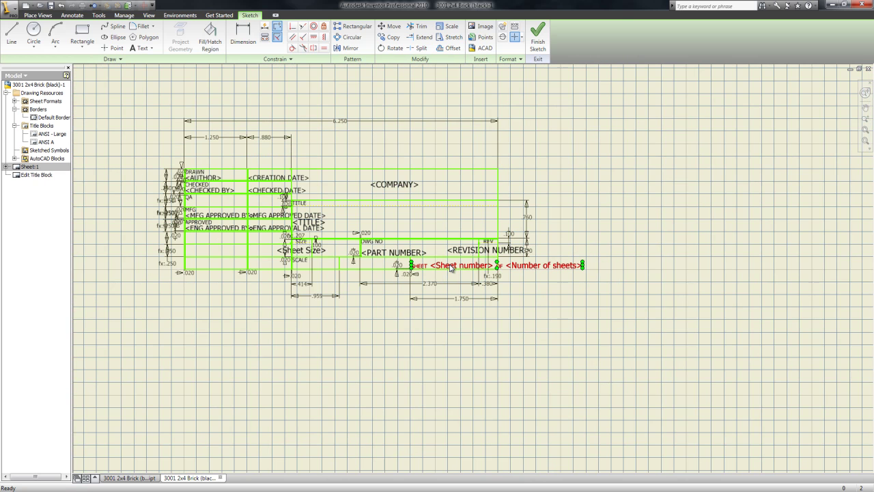
click(442, 219)
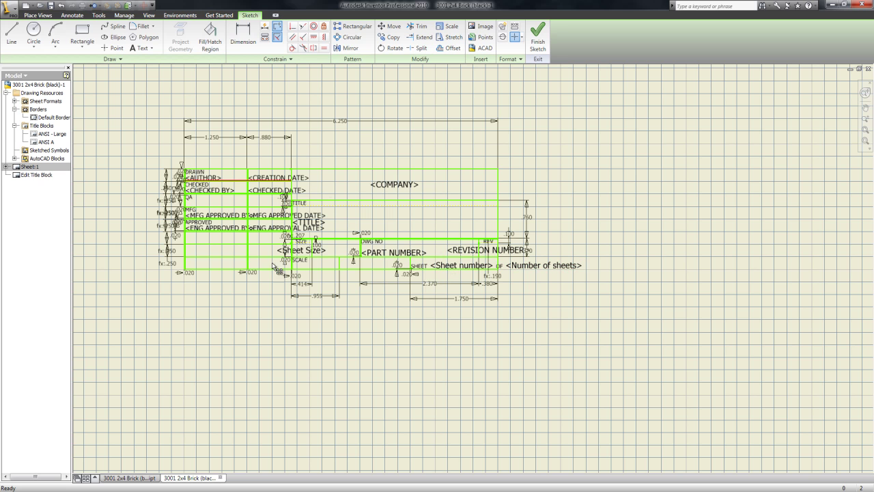
click(538, 36)
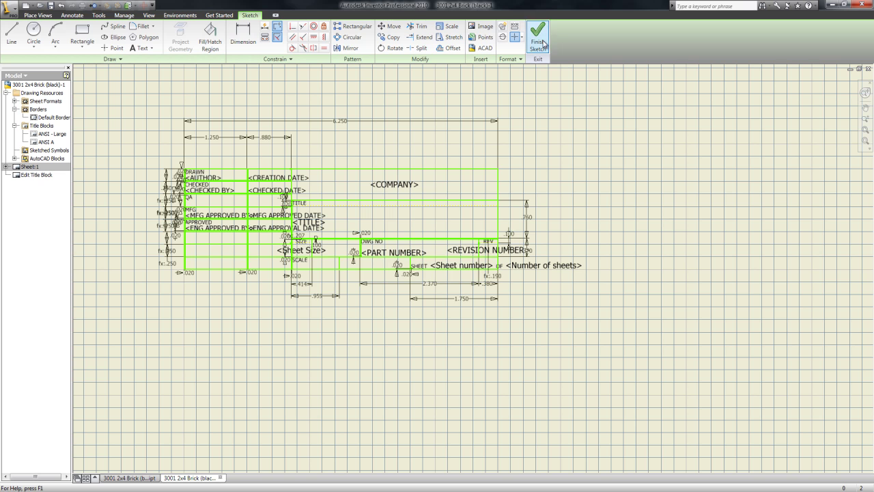
click(419, 261)
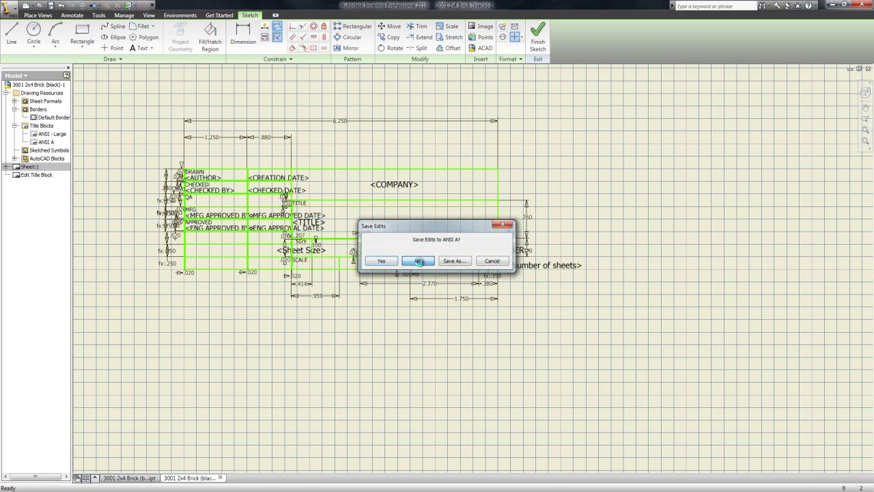
scroll(516, 310, up, 2)
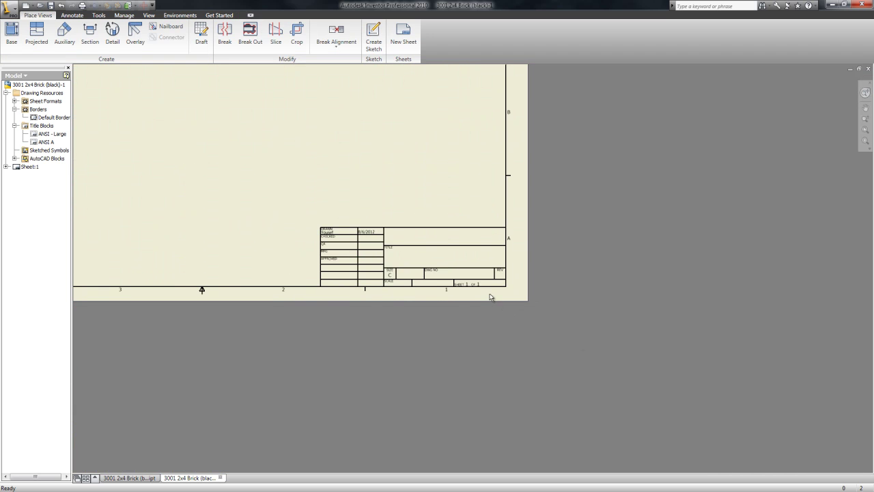
middle_drag(469, 262, 568, 341)
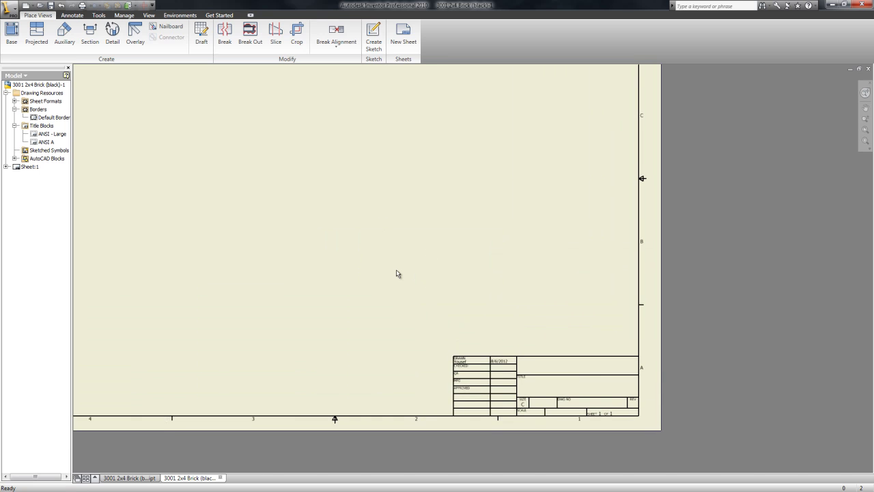
scroll(396, 269, up, 2)
scroll(318, 239, down, 3)
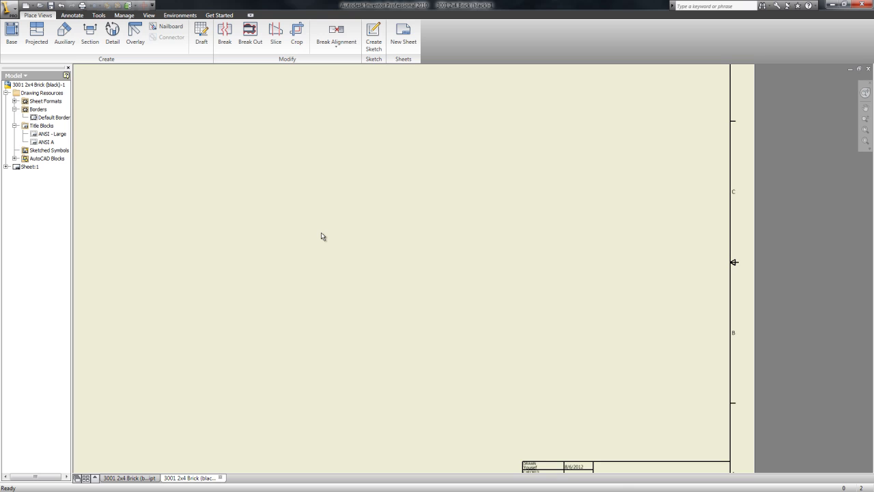
scroll(321, 237, up, 3)
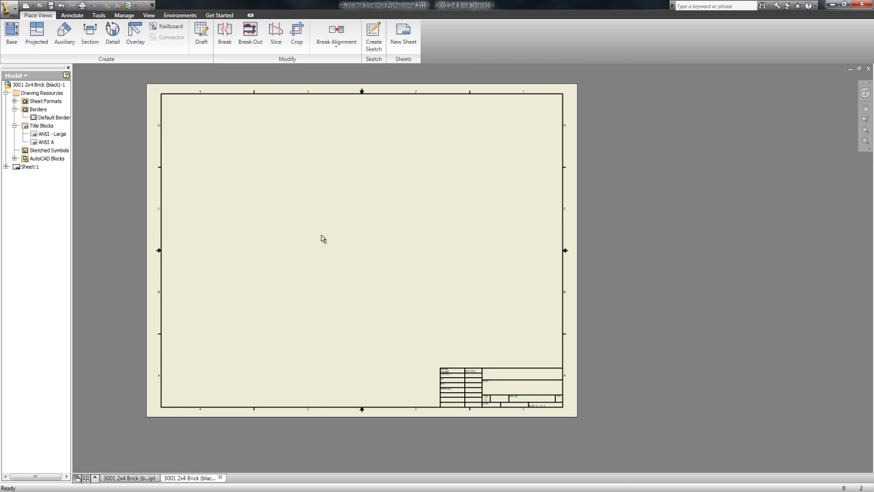